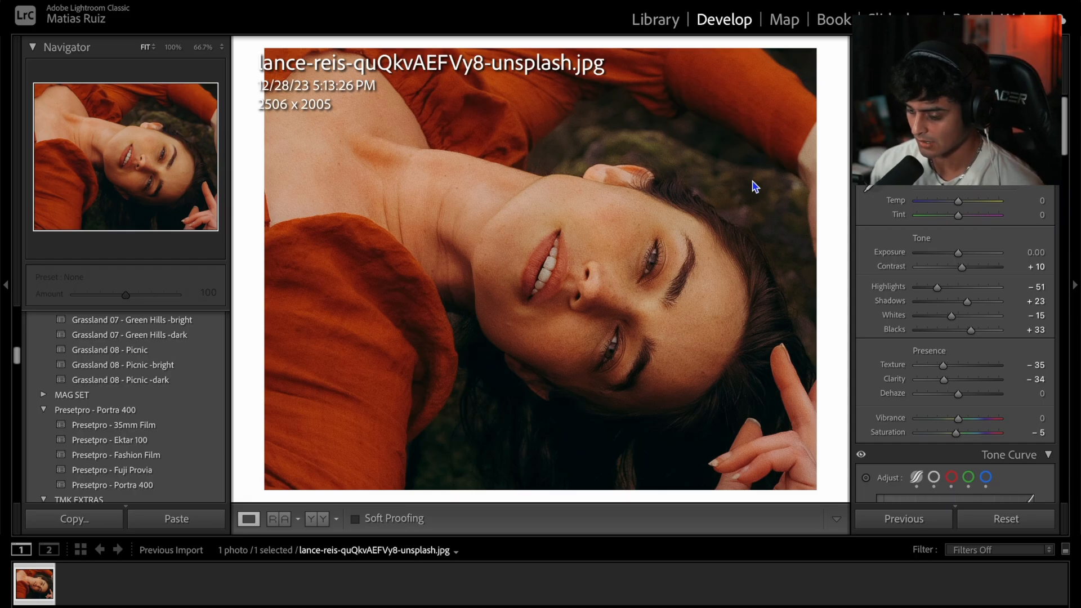
Compare the edited portrait with its original, and reset all its Develop adjustments.
{"action": "key", "text": "backslash"}
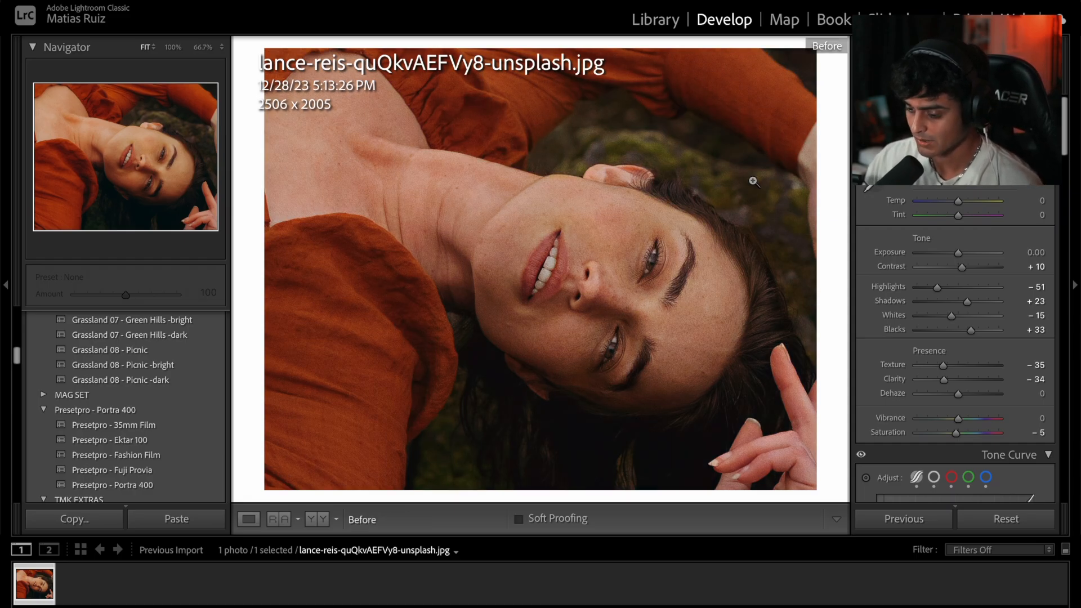
{"action": "right_click", "coordinate": [434, 180]}
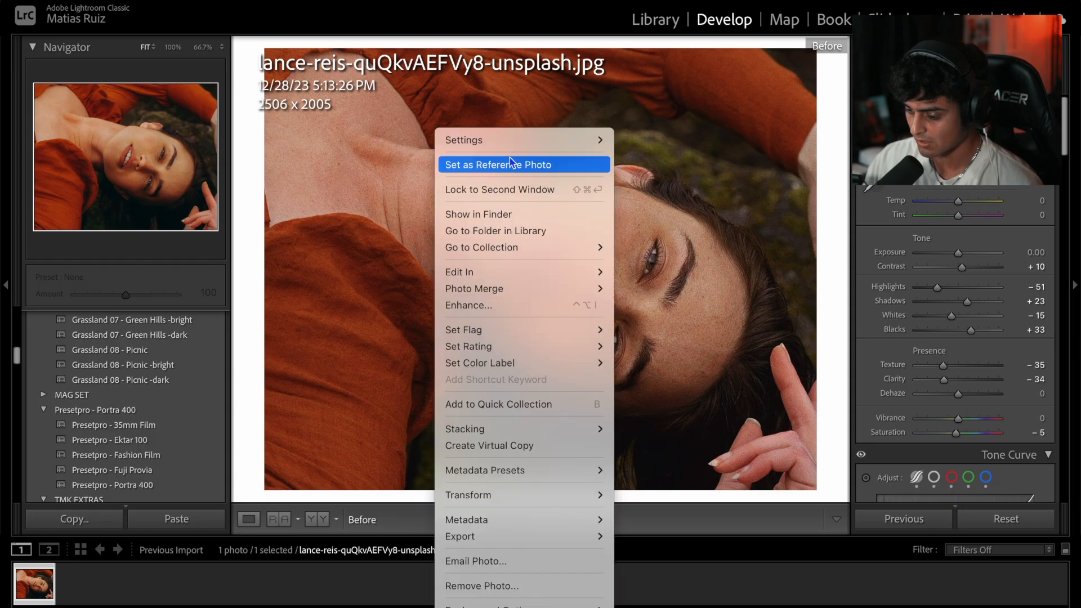
{"action": "mouse_move", "coordinate": [528, 143]}
{"action": "left_click", "coordinate": [675, 142]}
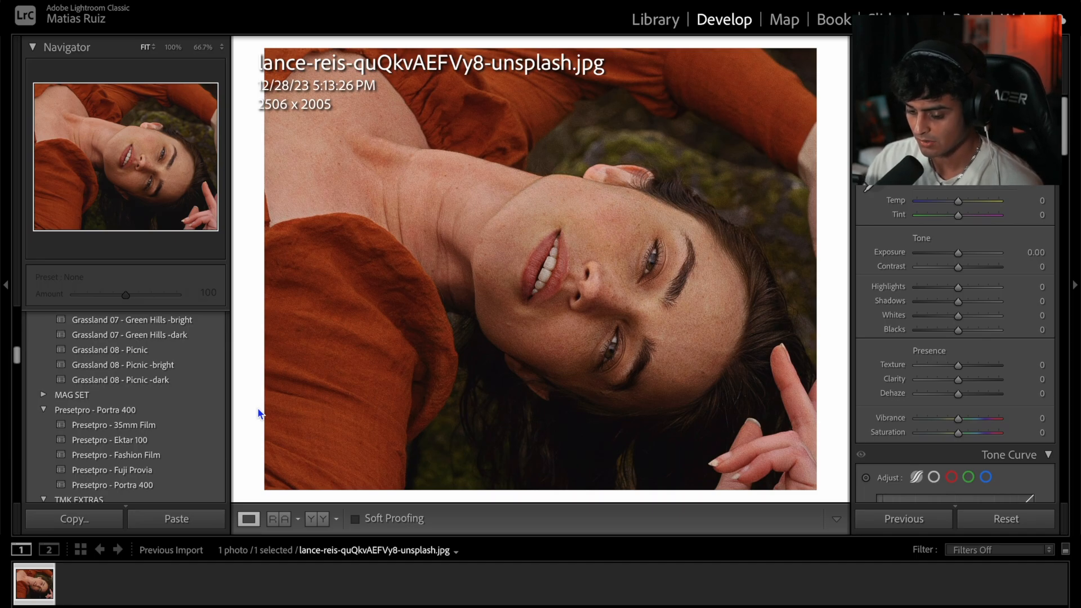
Apply the Presetpro - Fashion Film preset to the portrait and compare the photo before and after.
{"action": "left_click", "coordinate": [171, 463]}
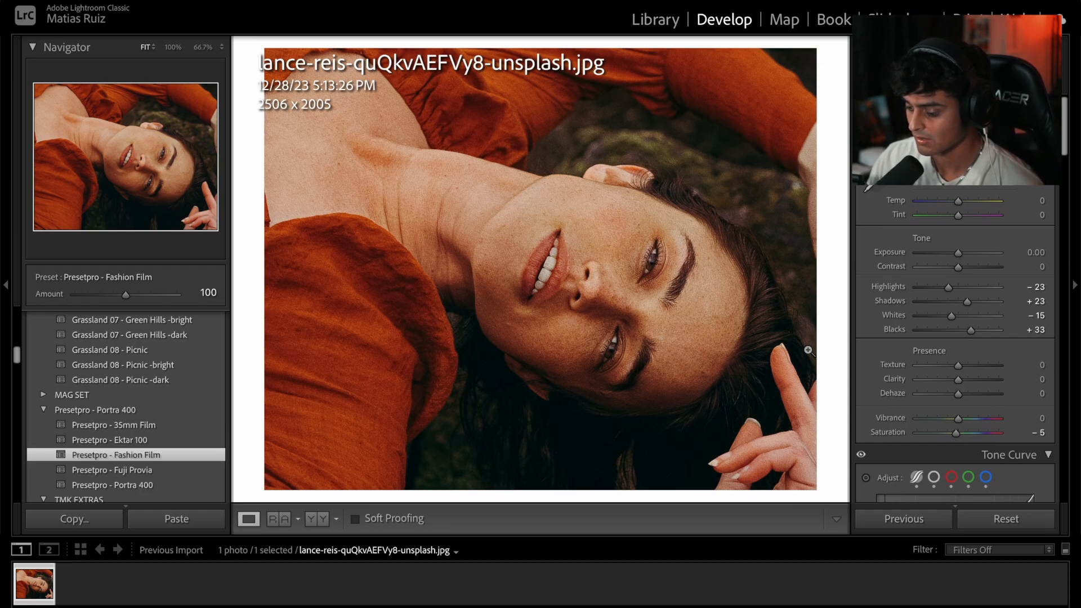
{"action": "key", "text": "backslash"}
{"action": "key", "text": "backslash"}
{"action": "key", "text": "backslash"}
{"action": "key", "text": "backslash"}
{"action": "key", "text": "backslash"}
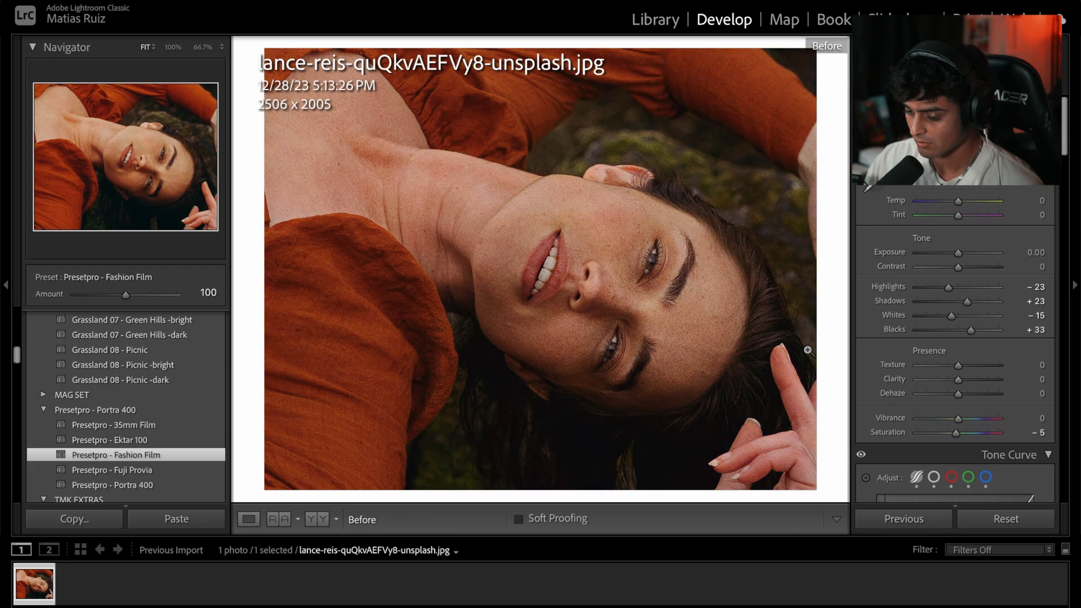
{"action": "key", "text": "backslash"}
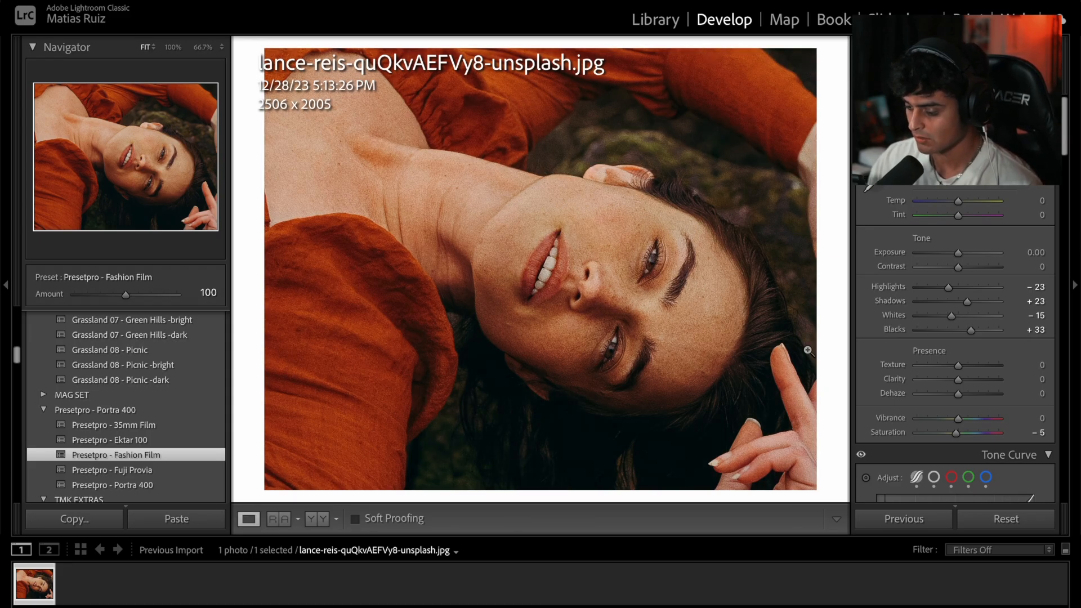
Set the portrait's Highlights to -57 and its Contrast to +9.
{"action": "left_click_drag", "start_coordinate": [949, 288], "coordinate": [938, 290]}
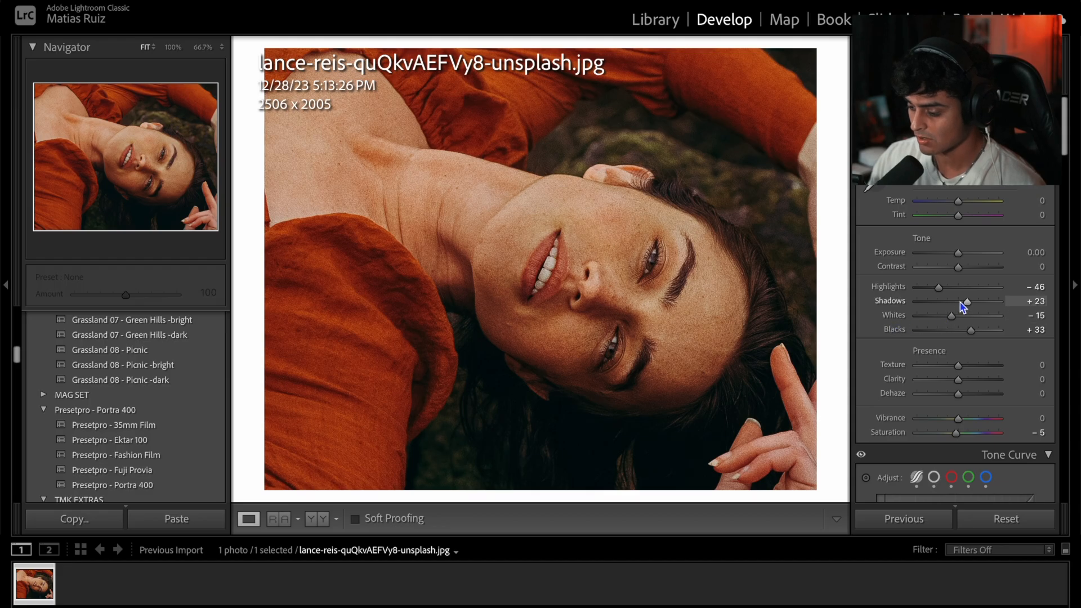
{"action": "left_click_drag", "start_coordinate": [939, 289], "coordinate": [936, 289]}
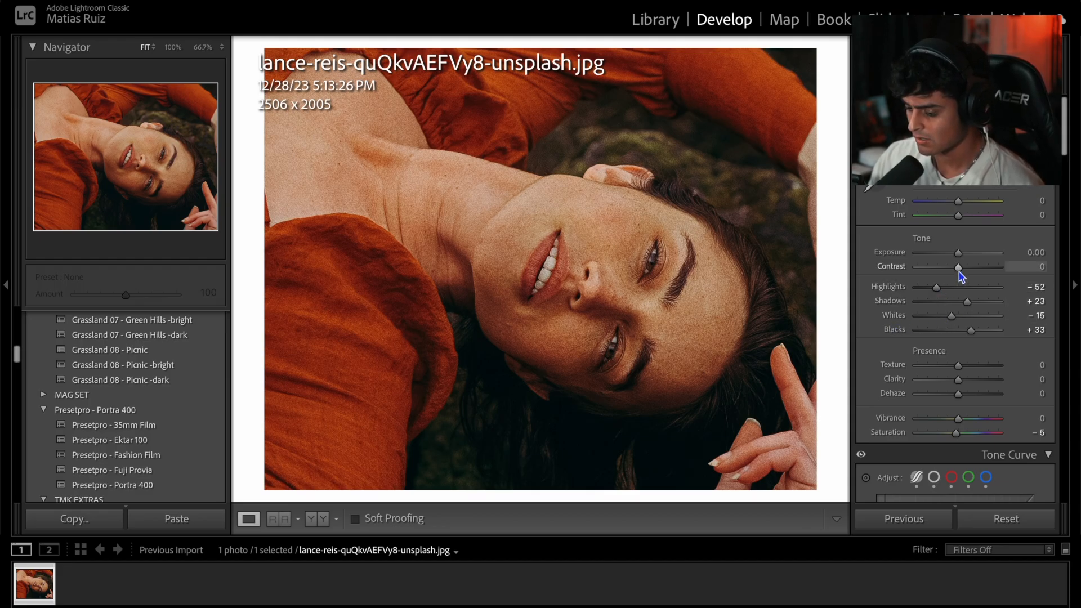
{"action": "left_click_drag", "start_coordinate": [959, 268], "coordinate": [961, 269]}
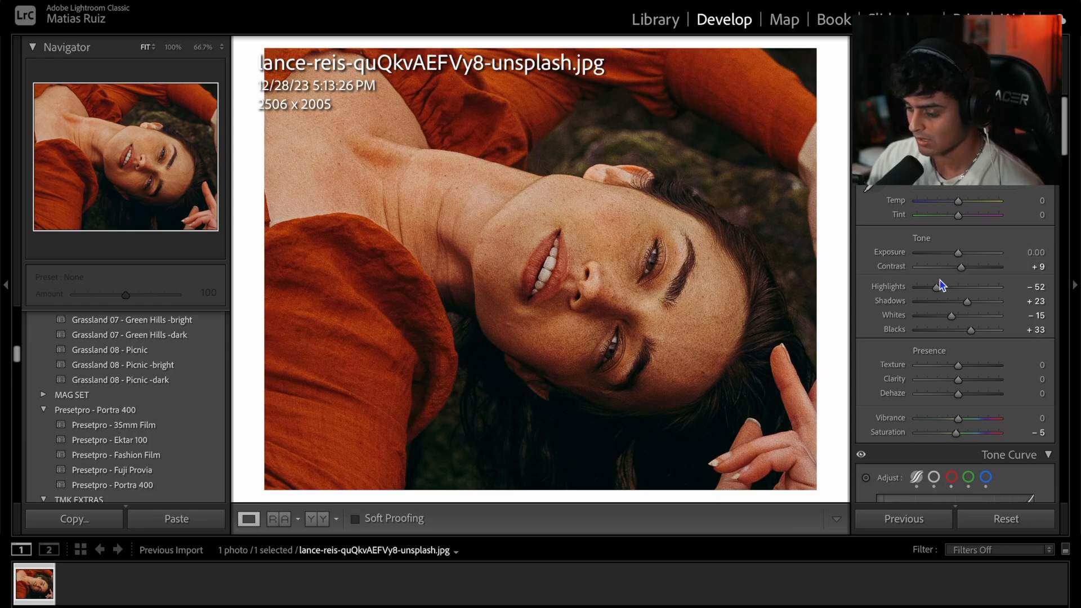
{"action": "left_click_drag", "start_coordinate": [939, 292], "coordinate": [938, 293]}
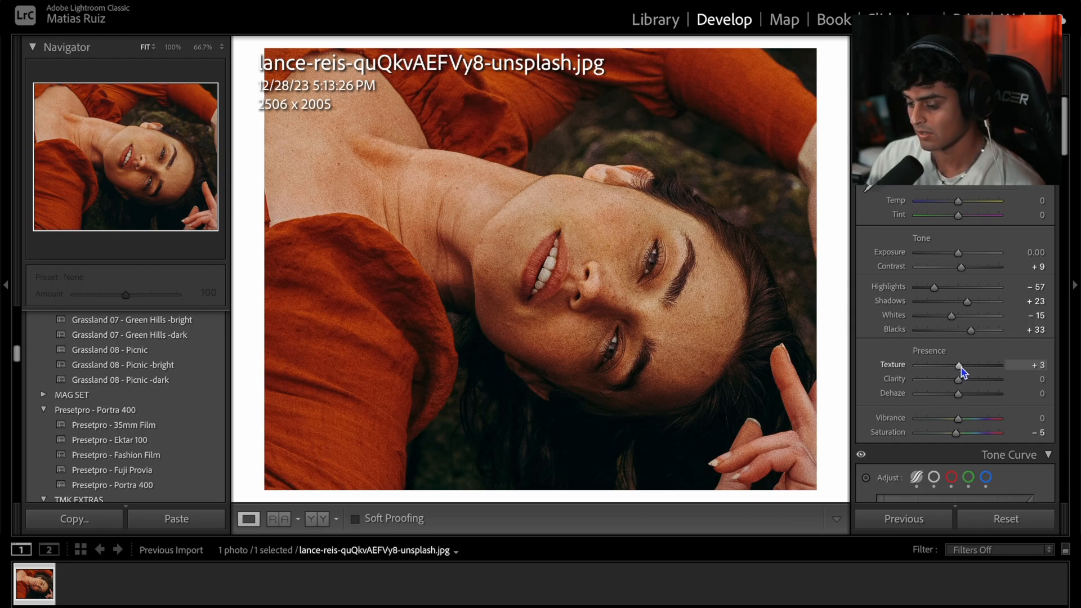
Try a strong positive Texture of +70, and settle on a Texture of -34 to soften the skin.
{"action": "left_click_drag", "start_coordinate": [961, 367], "coordinate": [987, 368]}
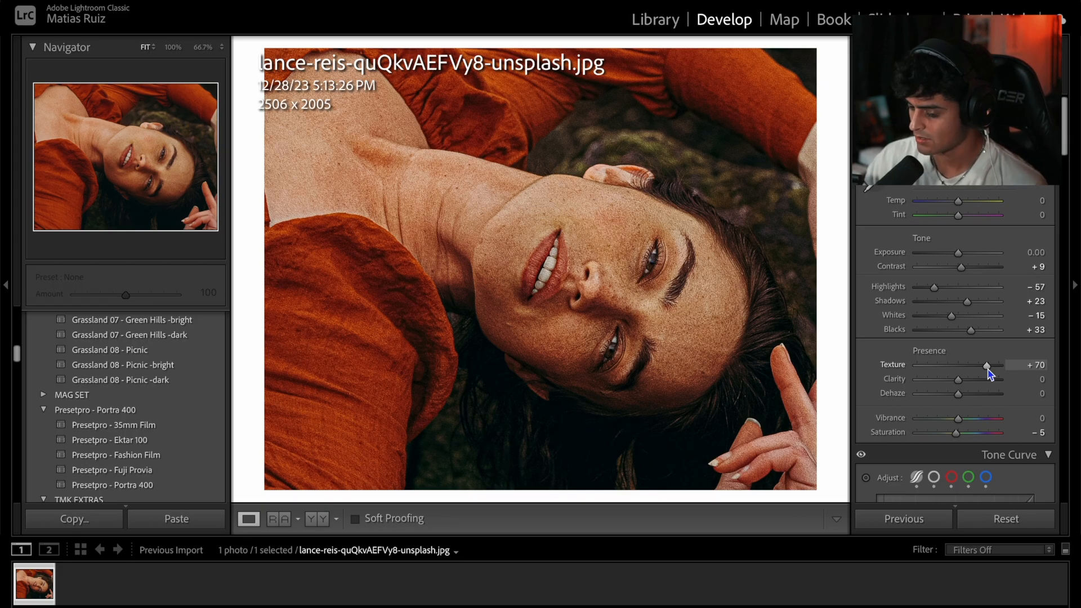
{"action": "left_click_drag", "start_coordinate": [988, 370], "coordinate": [945, 371]}
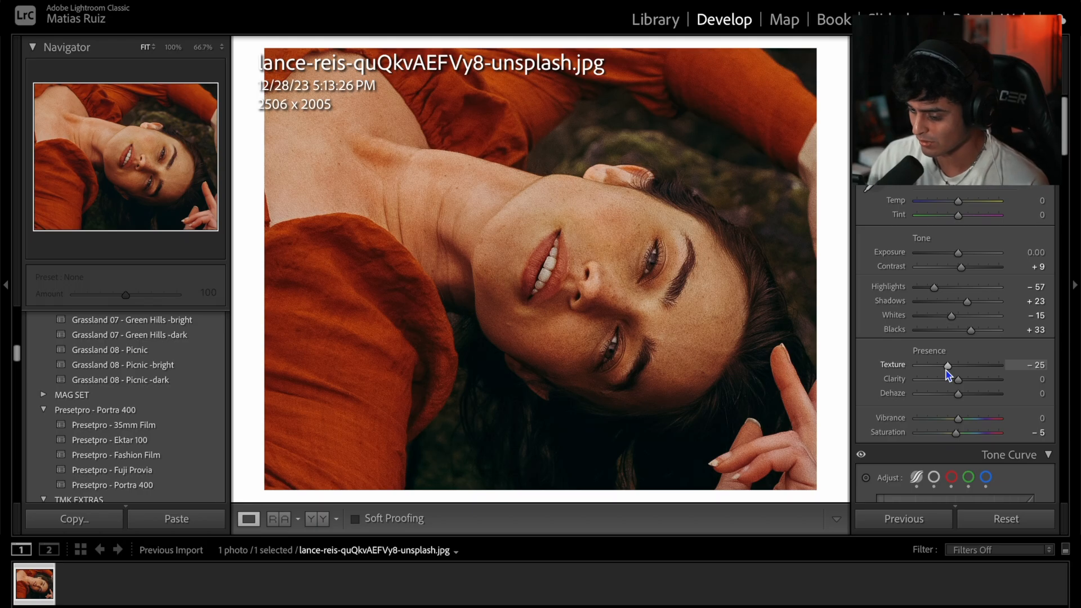
{"action": "left_click_drag", "start_coordinate": [947, 370], "coordinate": [945, 372]}
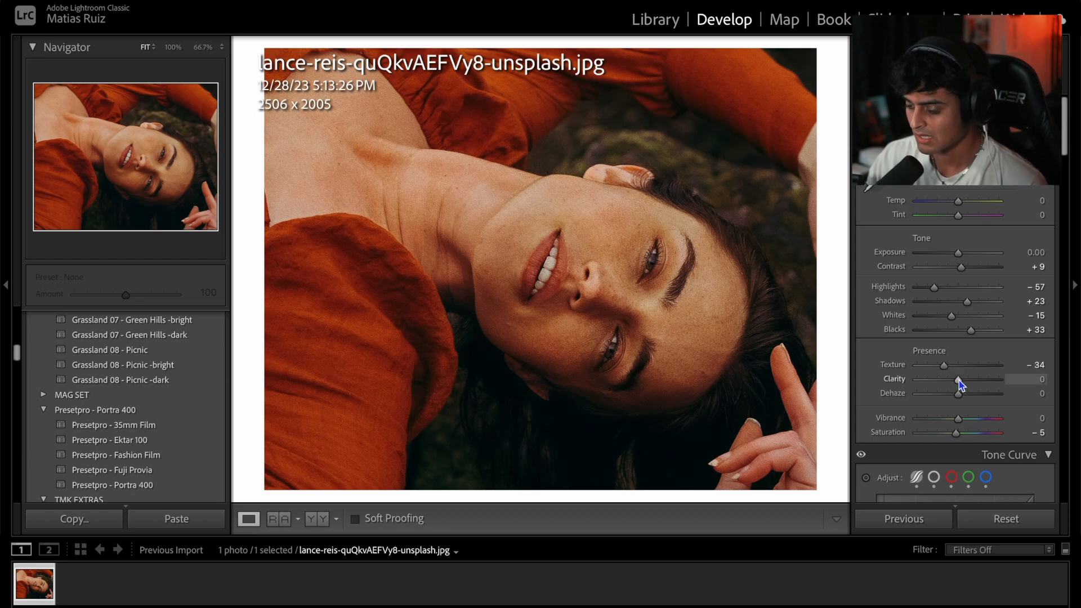
Soften the portrait with Clarity at -41 and Dehaze at -10, with Contrast at +12.
{"action": "left_click_drag", "start_coordinate": [959, 380], "coordinate": [986, 385]}
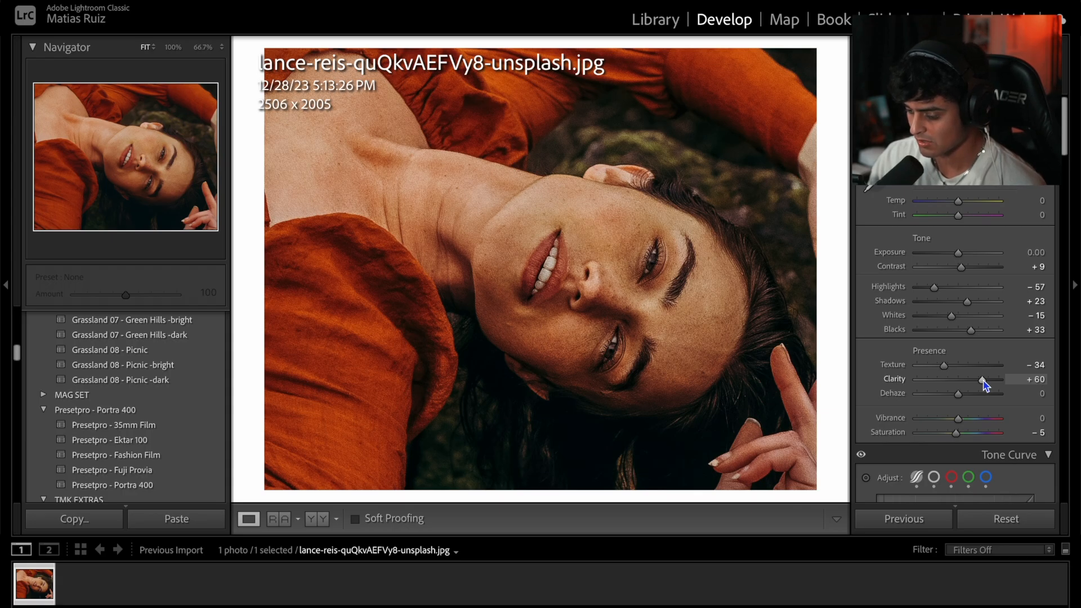
{"action": "left_click_drag", "start_coordinate": [984, 384], "coordinate": [942, 386]}
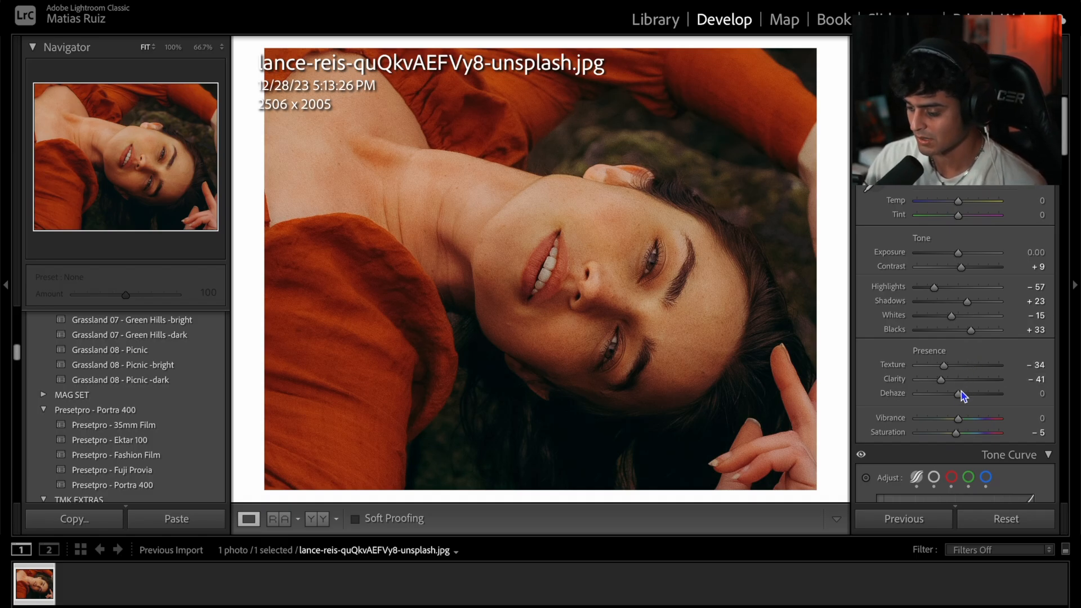
{"action": "left_click_drag", "start_coordinate": [959, 393], "coordinate": [952, 393]}
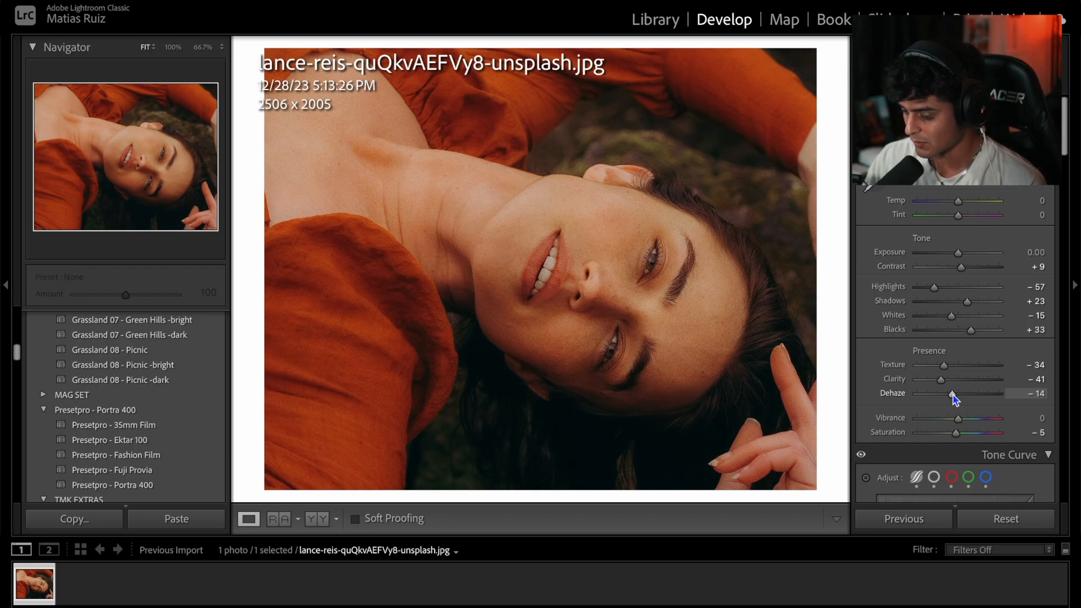
{"action": "left_click_drag", "start_coordinate": [955, 399], "coordinate": [959, 398]}
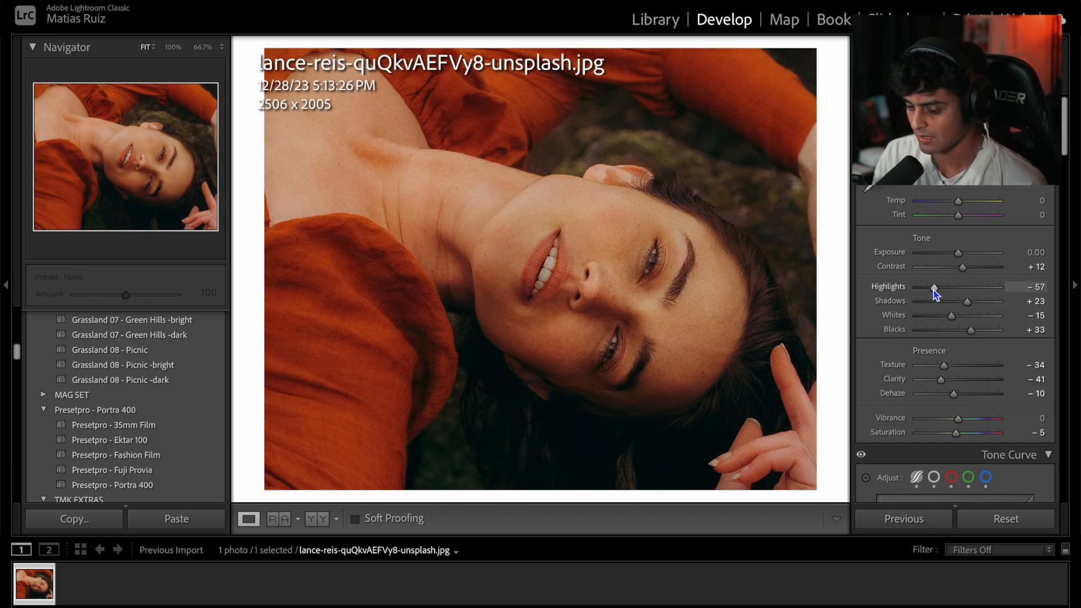
Try brighter and darker Highlights on the portrait, and settle on a value of -54.
{"action": "left_click_drag", "start_coordinate": [934, 291], "coordinate": [952, 293]}
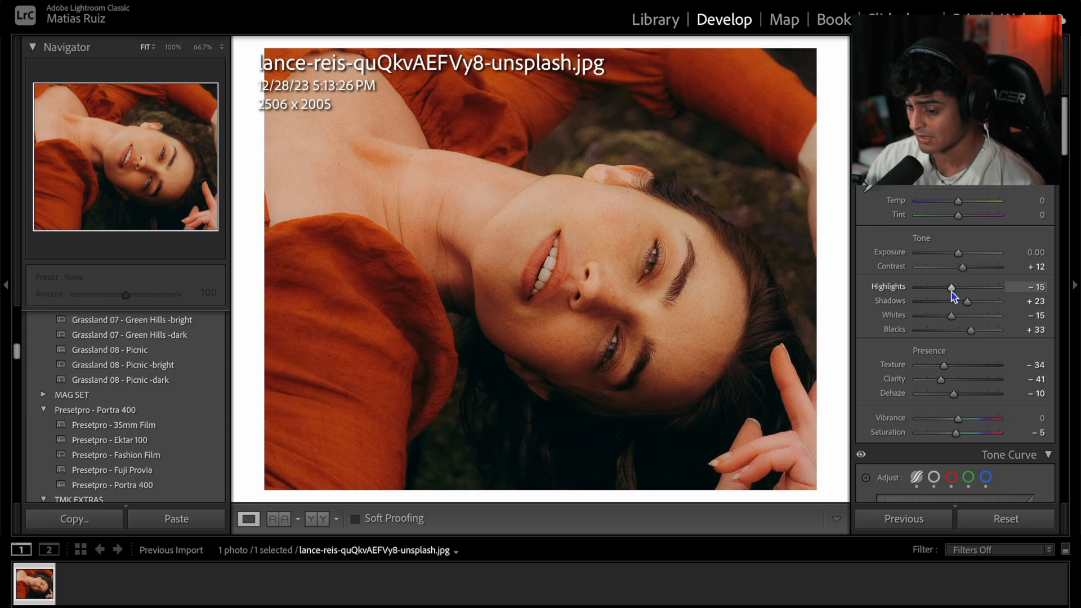
{"action": "left_click_drag", "start_coordinate": [952, 290], "coordinate": [930, 296]}
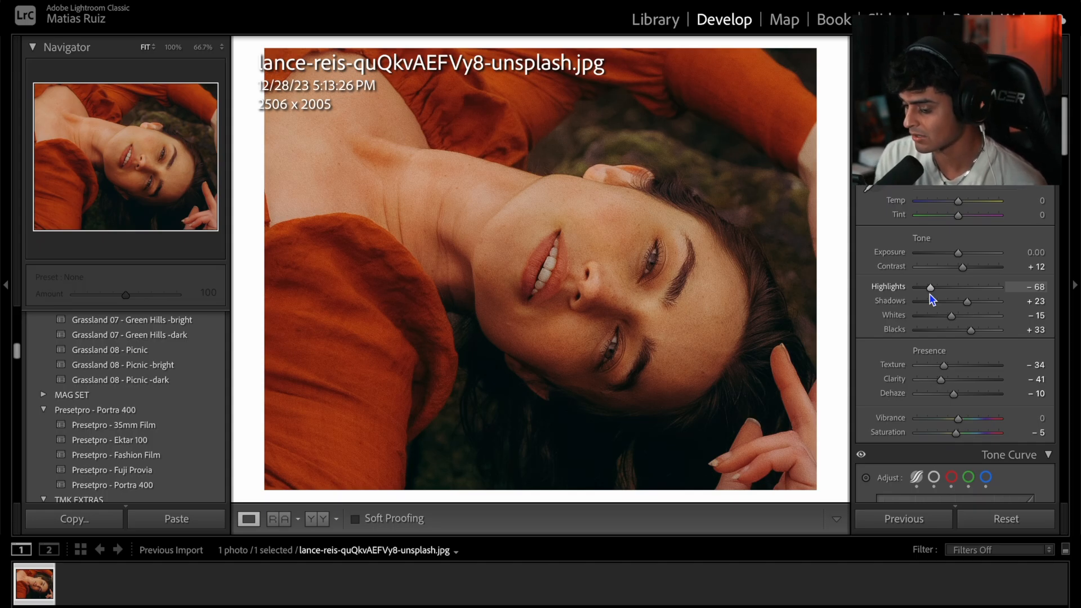
{"action": "left_click_drag", "start_coordinate": [930, 294], "coordinate": [928, 293]}
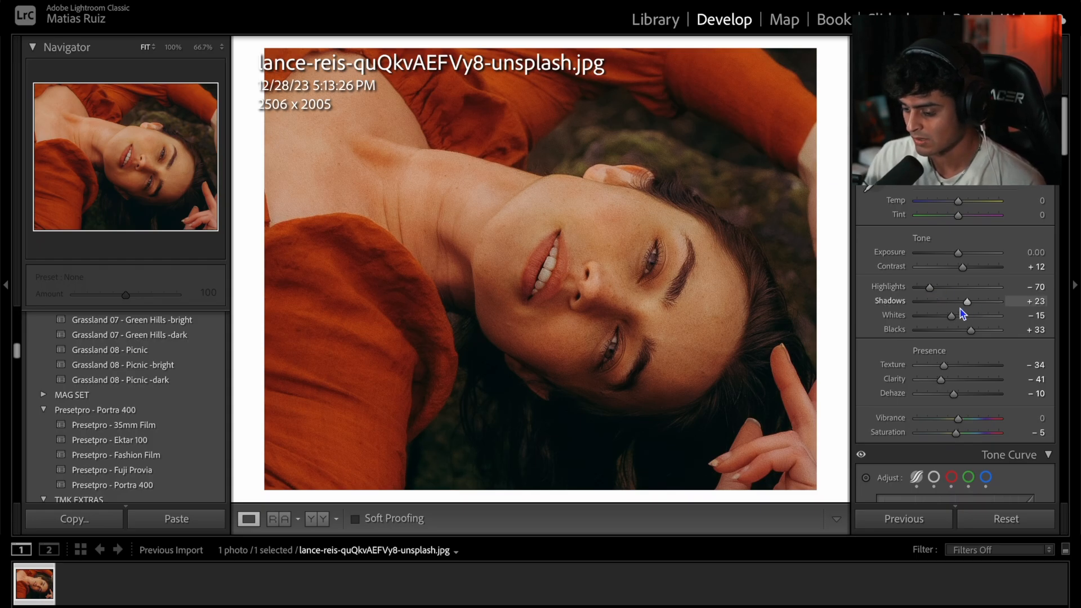
{"action": "scroll", "coordinate": [960, 312], "scroll_direction": "down", "scroll_amount": 2}
{"action": "left_click_drag", "start_coordinate": [930, 236], "coordinate": [938, 239]}
Set the portrait's Sharpening amount to 26.
{"action": "scroll", "coordinate": [990, 276], "scroll_direction": "down", "scroll_amount": 15}
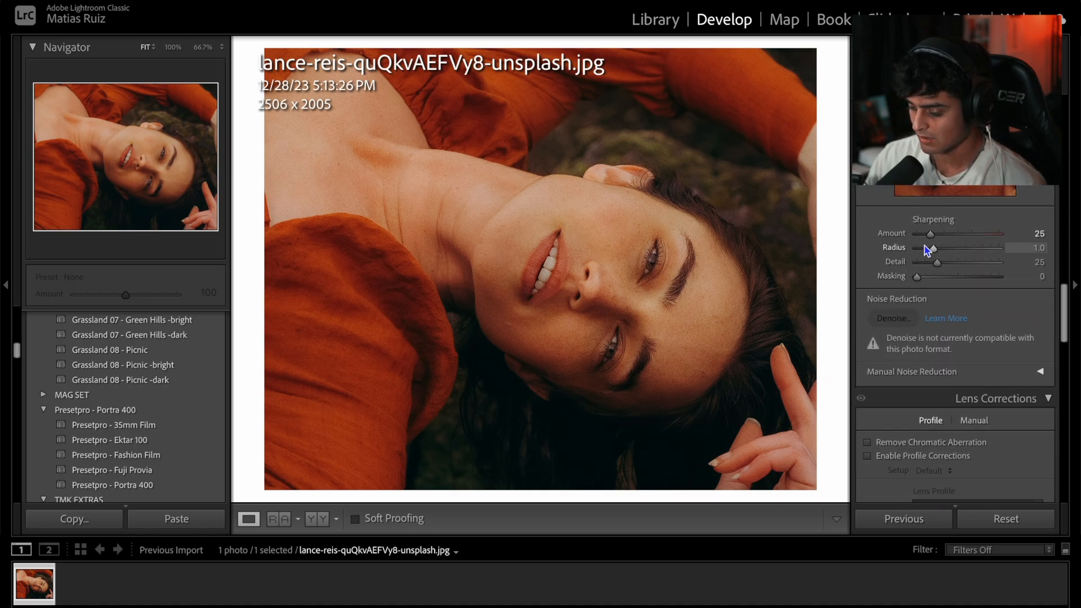
{"action": "mouse_move", "coordinate": [932, 235]}
{"action": "left_mouse_down"}
{"action": "mouse_move", "coordinate": [949, 237]}
{"action": "mouse_move", "coordinate": [932, 246]}
{"action": "left_mouse_up"}
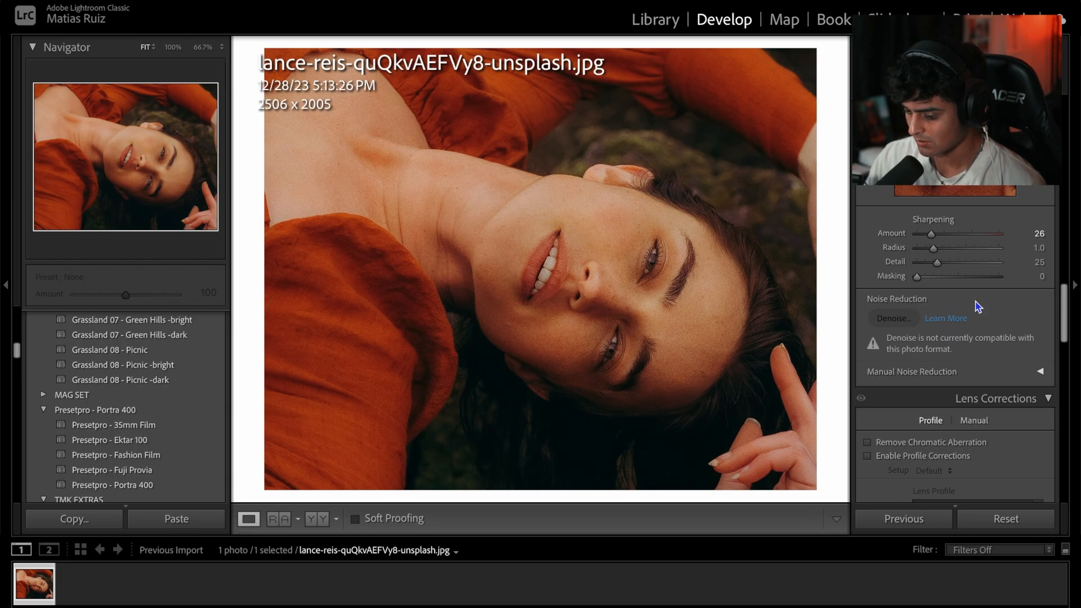
Add film grain to the portrait with an amount of 8 and a size of 15.
{"action": "scroll", "coordinate": [977, 306], "scroll_direction": "down", "scroll_amount": 5}
{"action": "scroll", "coordinate": [978, 306], "scroll_direction": "down", "scroll_amount": 12}
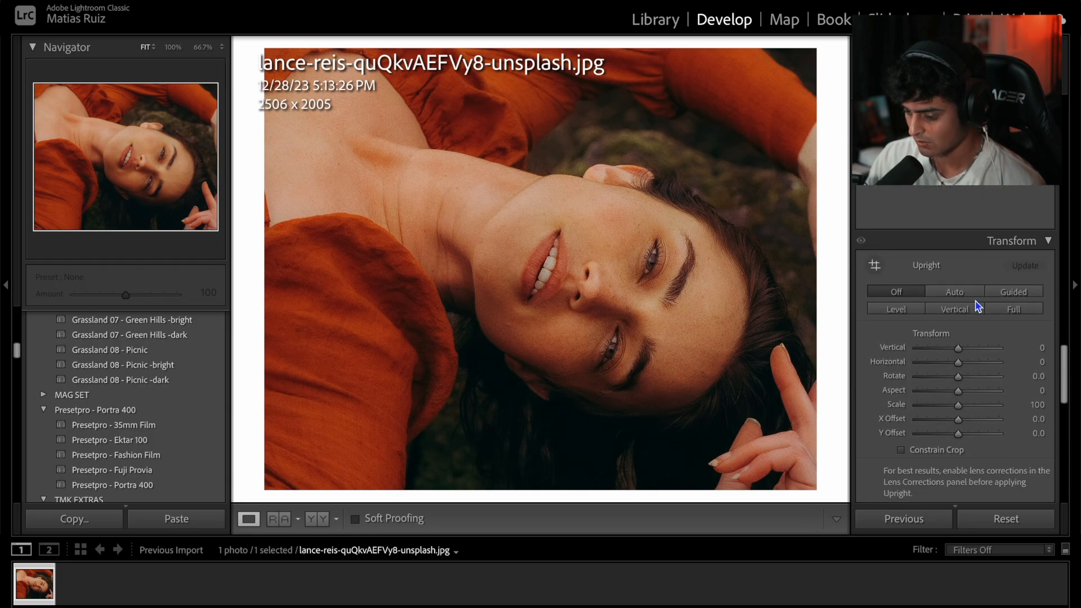
{"action": "scroll", "coordinate": [976, 302], "scroll_direction": "down", "scroll_amount": 1}
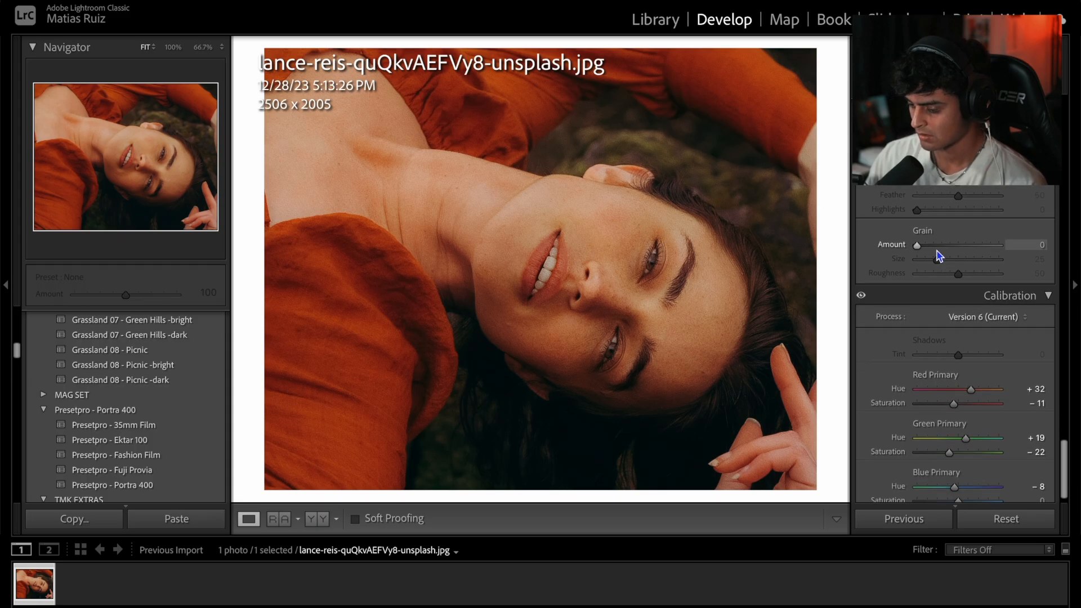
{"action": "left_click", "coordinate": [926, 247]}
{"action": "left_click_drag", "start_coordinate": [928, 248], "coordinate": [930, 262]}
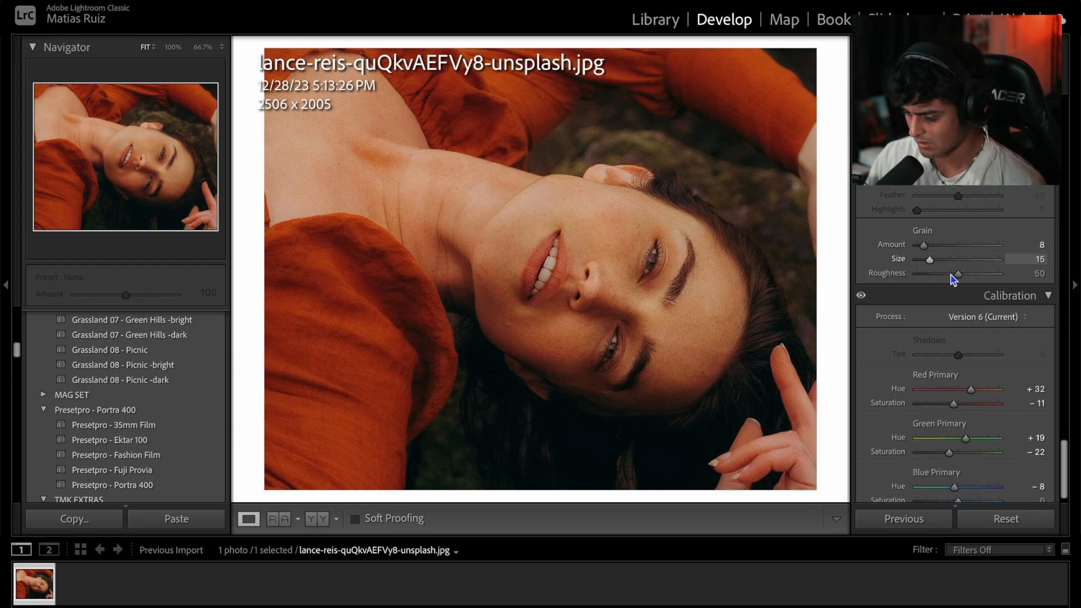
Compare the original and edited portrait in full view and side by side, and return to the single-photo view.
{"action": "scroll", "coordinate": [952, 276], "scroll_direction": "up", "scroll_amount": 10}
{"action": "scroll", "coordinate": [950, 276], "scroll_direction": "up", "scroll_amount": 2}
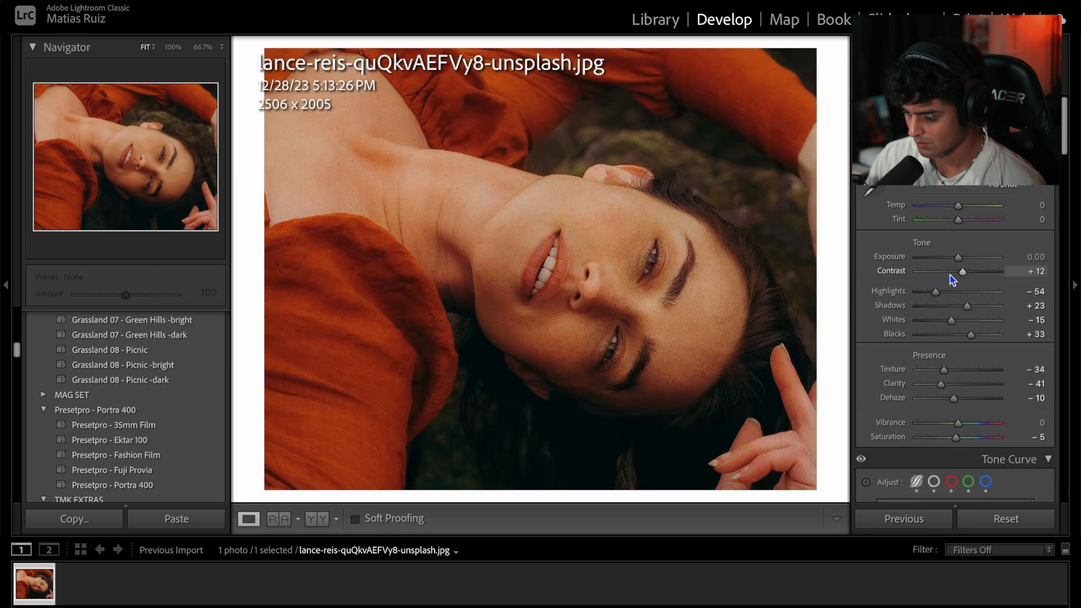
{"action": "key", "text": "backslash"}
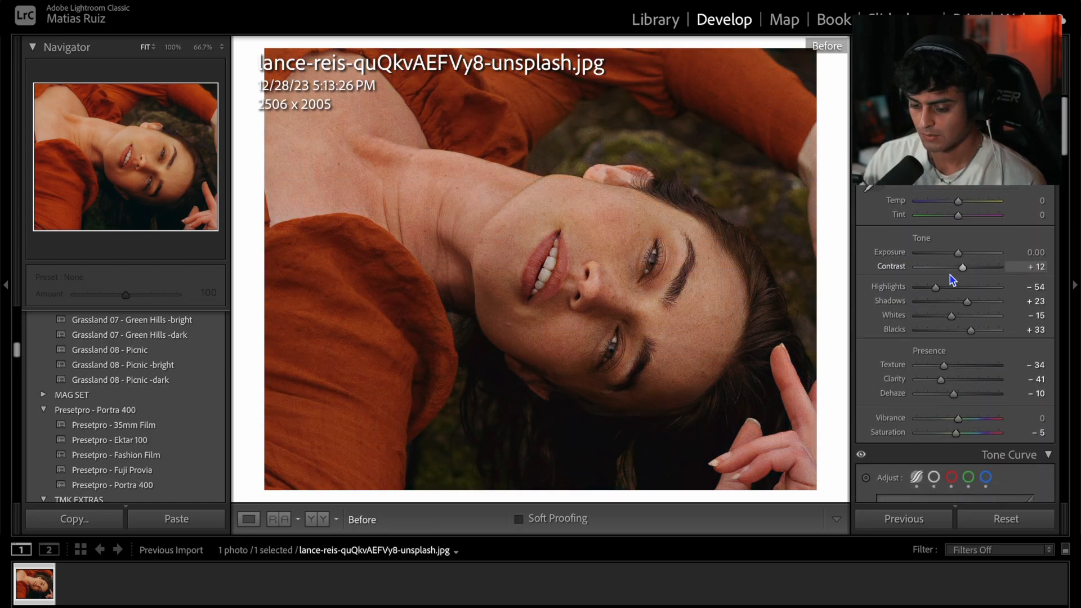
{"action": "key", "text": "backslash"}
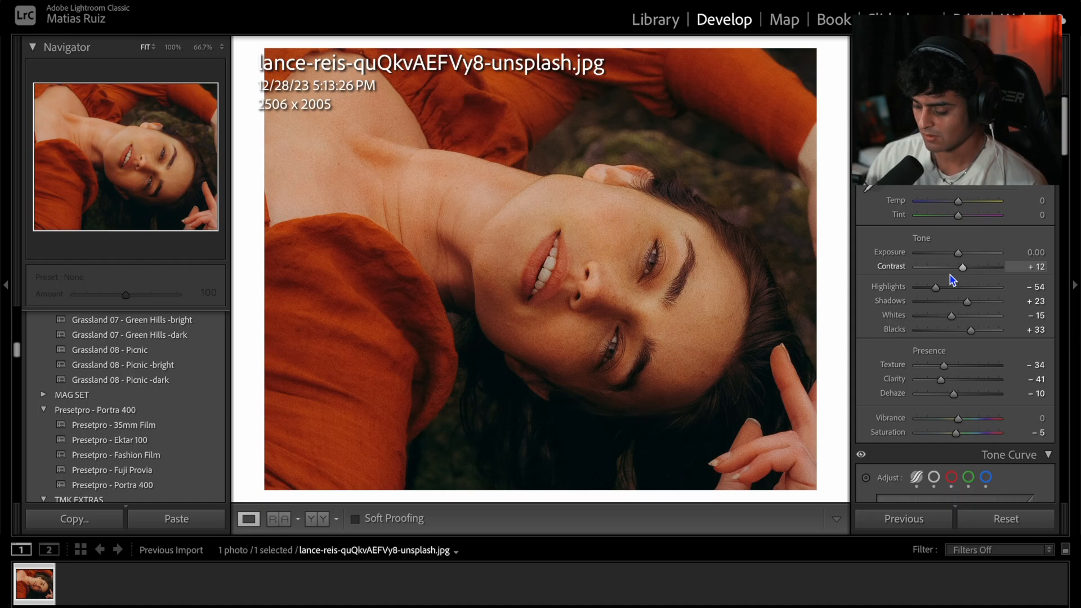
{"action": "left_click", "coordinate": [317, 518]}
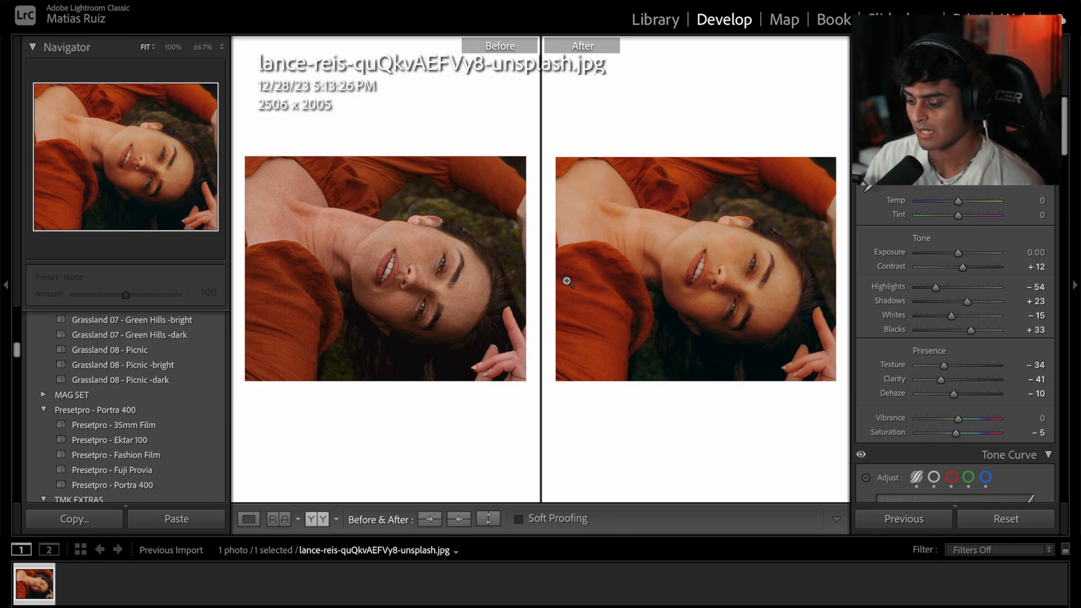
{"action": "left_click", "coordinate": [248, 519]}
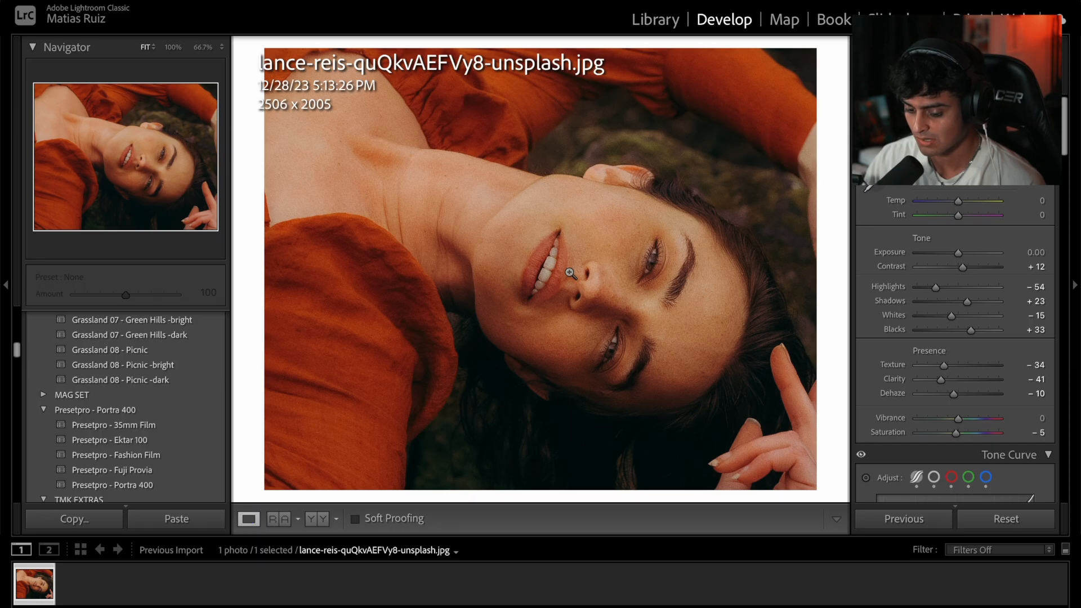